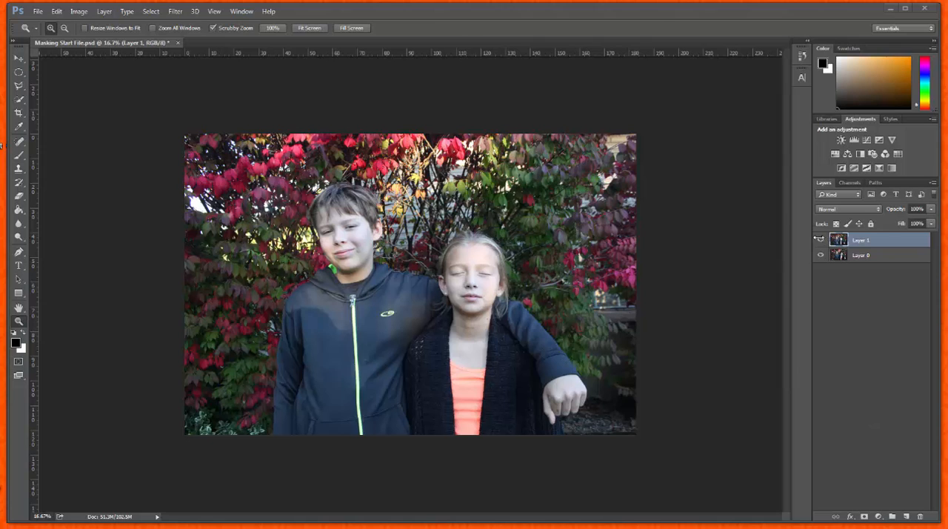
Compare the two photos by hiding Layer 1 and showing it again.
left_click(820, 240)
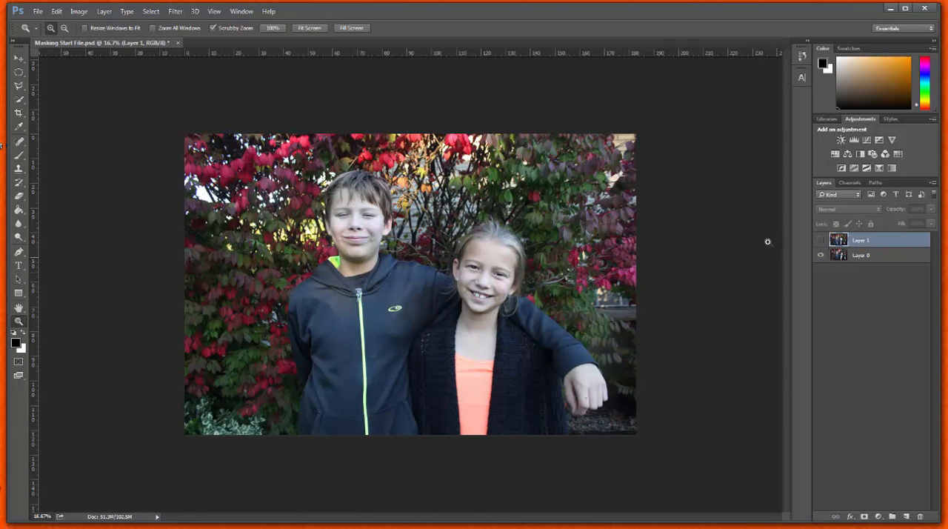
left_click(819, 240)
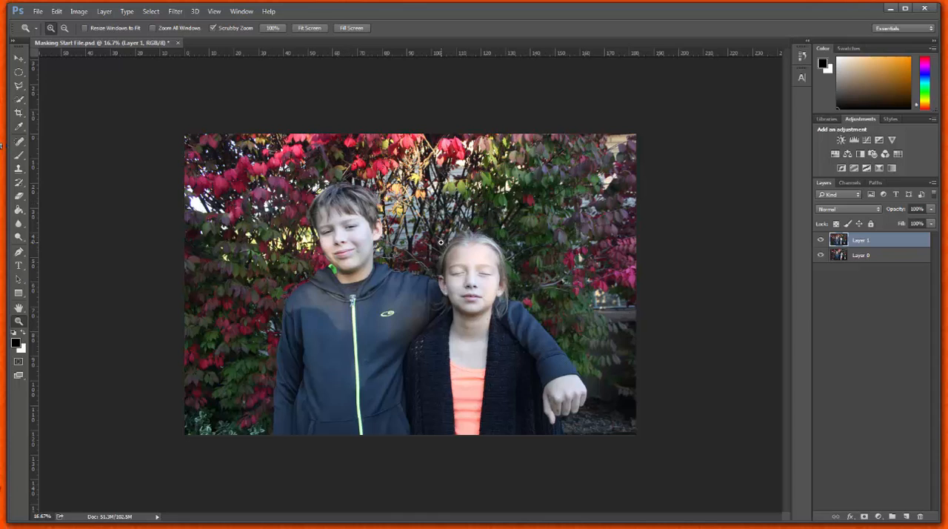
Lower Layer 1's opacity to about 48% so the photo beneath shows through.
left_click(17, 60)
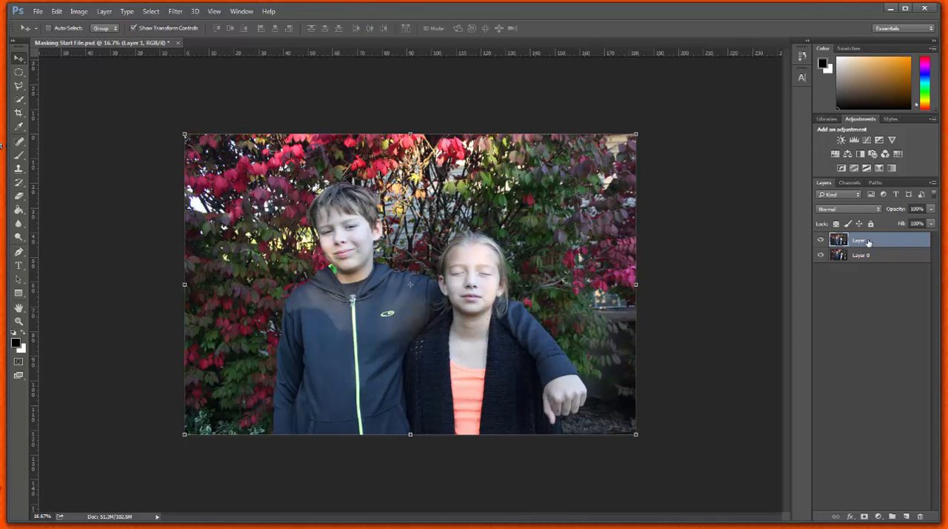
left_click(931, 211)
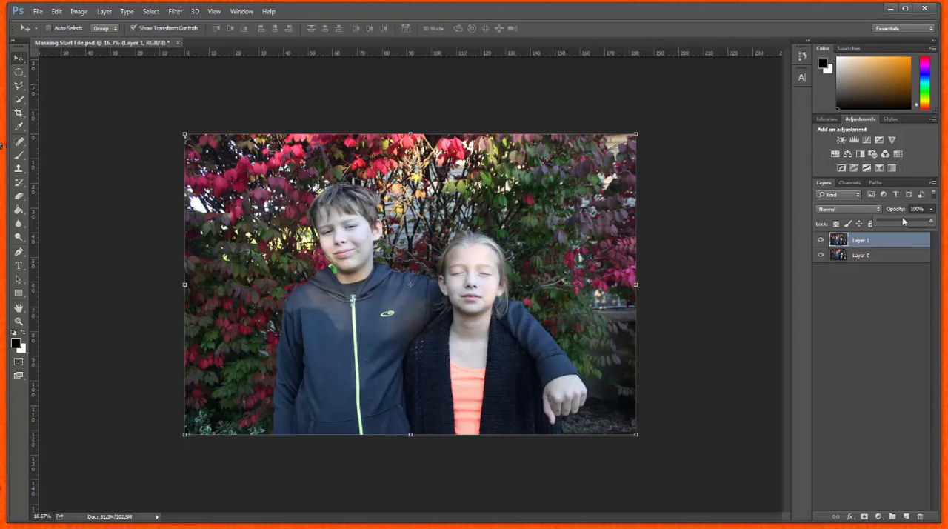
left_click(901, 223)
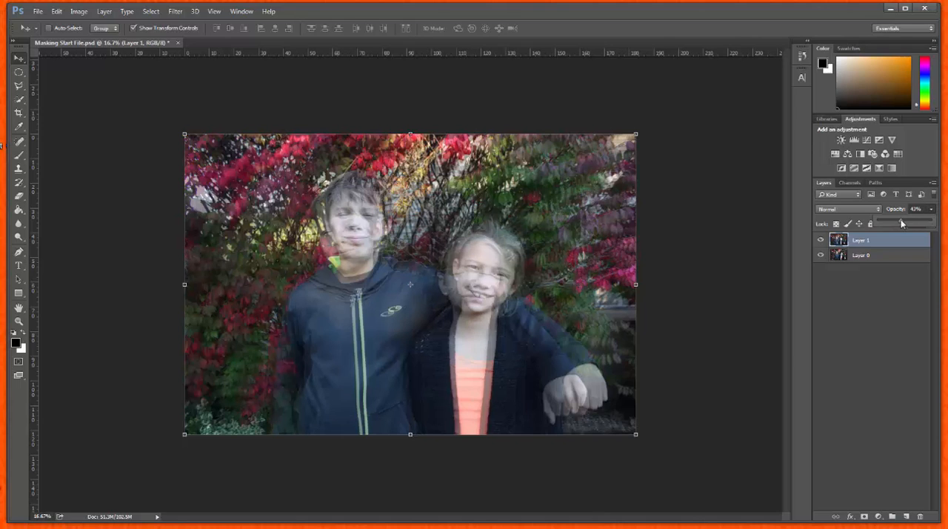
left_click_drag(902, 221, 904, 221)
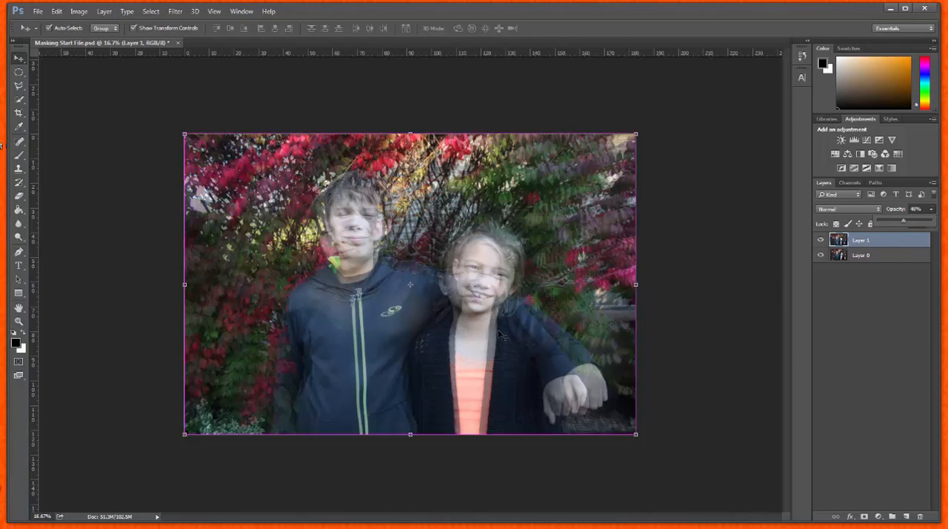
Move Layer 1 slightly up and to the right so the children's bodies line up with Layer 0.
key("ctrl+plus")
key("ctrl+plus")
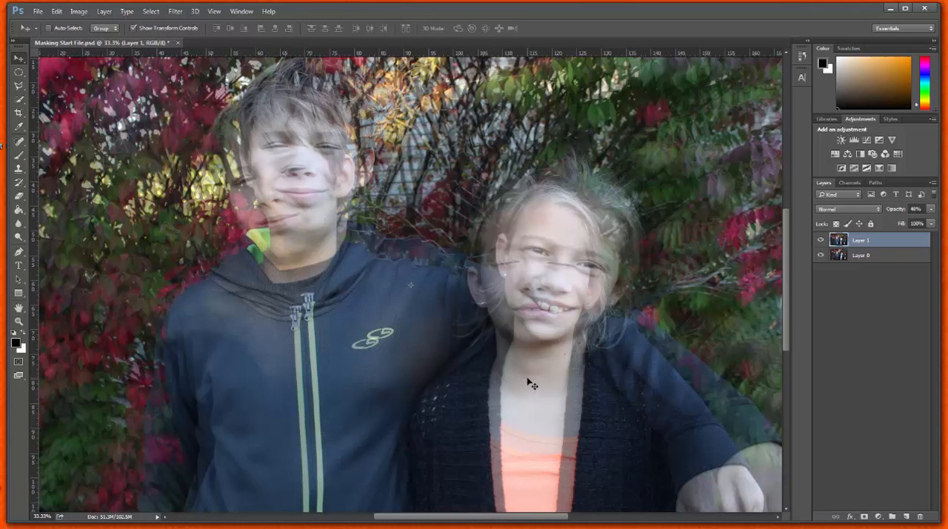
mouse_move(534, 380)
left_mouse_down()
mouse_move(529, 371)
mouse_move(545, 376)
mouse_move(544, 366)
left_mouse_up()
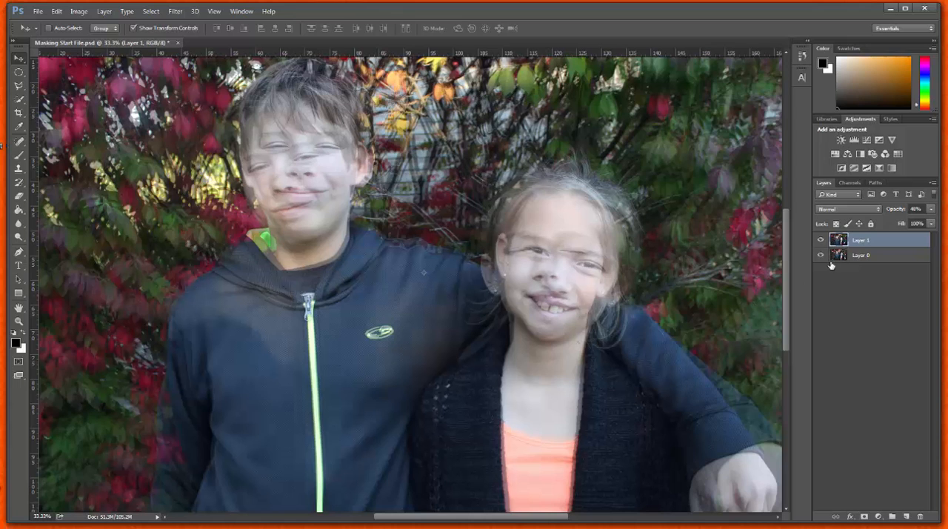
Restore Layer 1's opacity to 100%, add a white layer mask to it and make the mask active for editing.
left_click(931, 210)
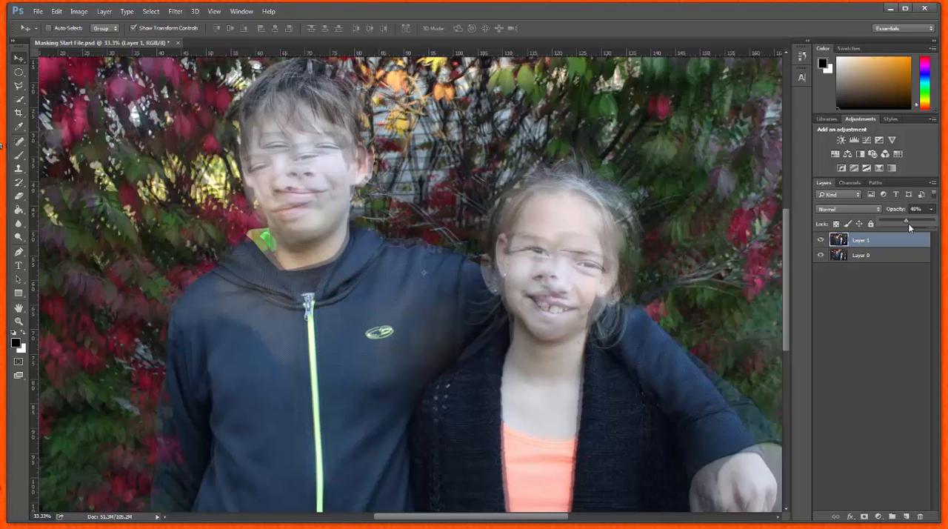
left_click_drag(905, 220, 941, 227)
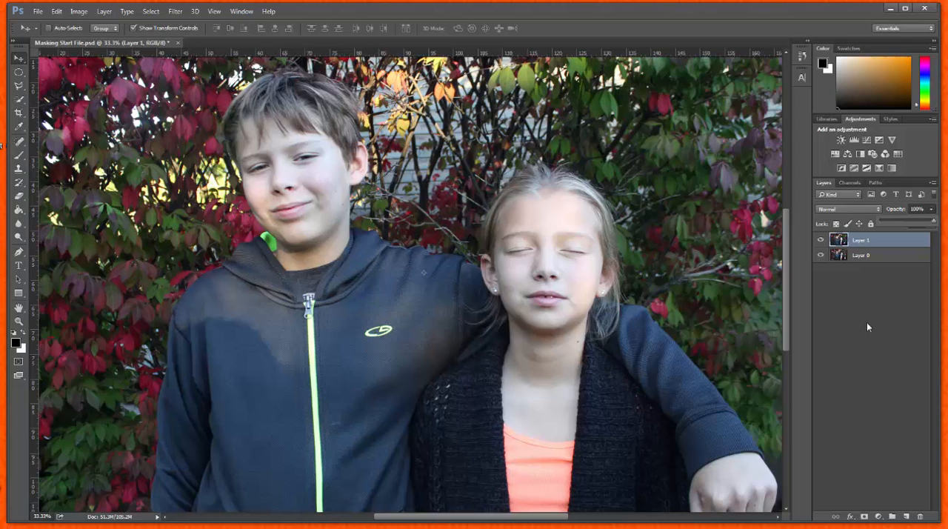
left_click(866, 516)
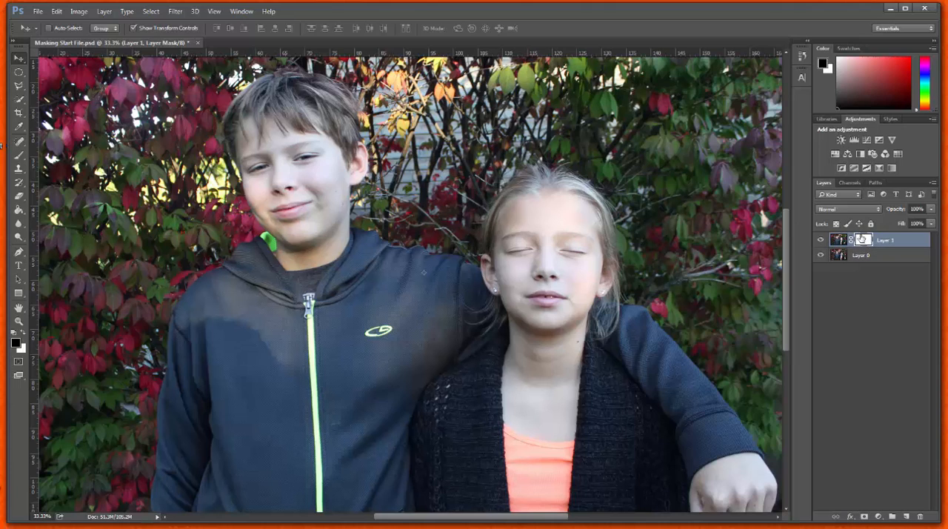
left_click(839, 239)
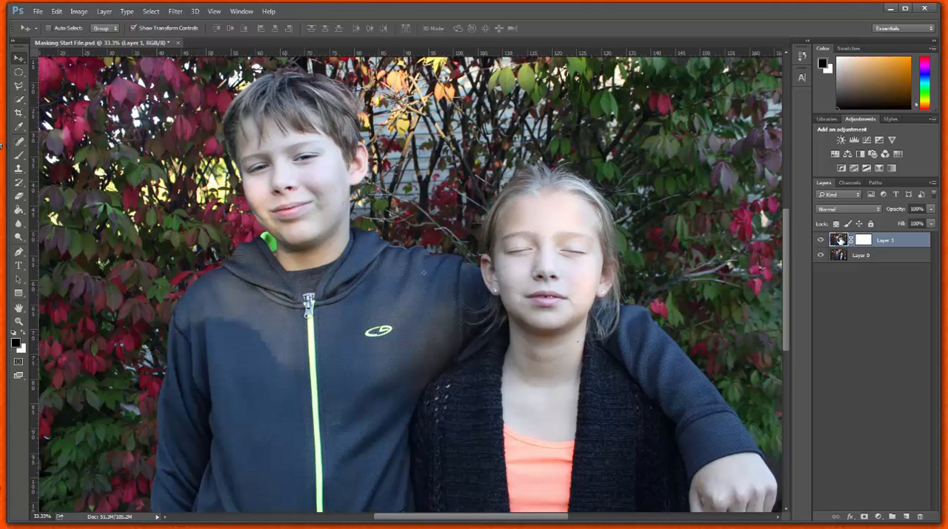
left_click(859, 241)
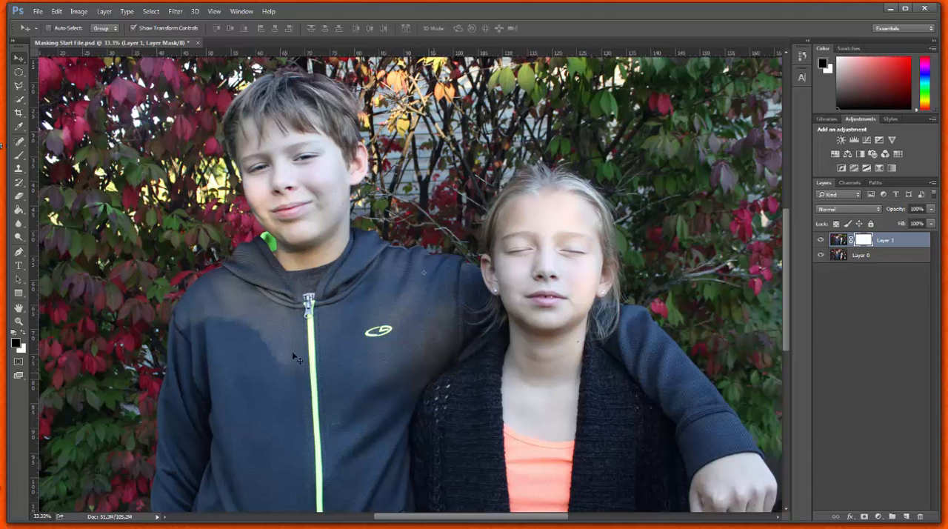
Select an ellipse over the girl's face and fill it with black on Layer 1's mask, revealing the smiling face.
left_click(22, 74)
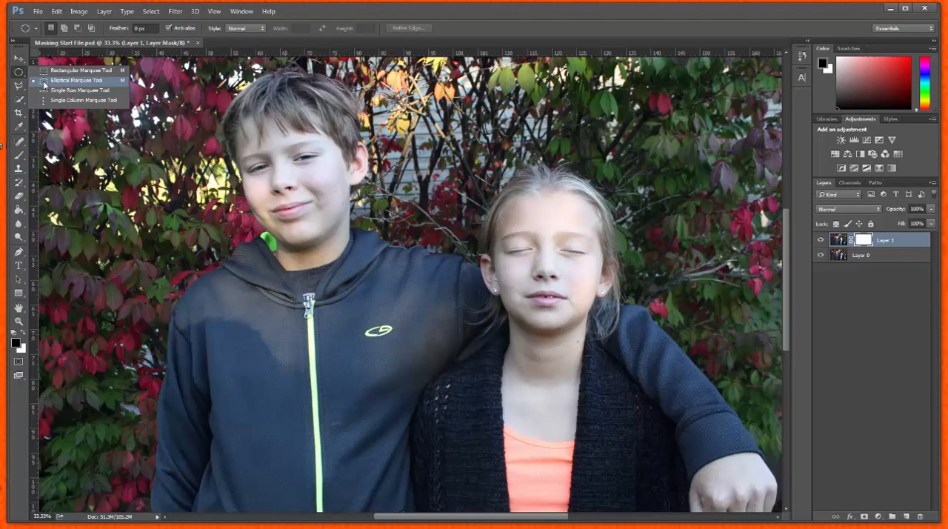
left_click(44, 80)
left_click_drag(504, 196, 597, 336)
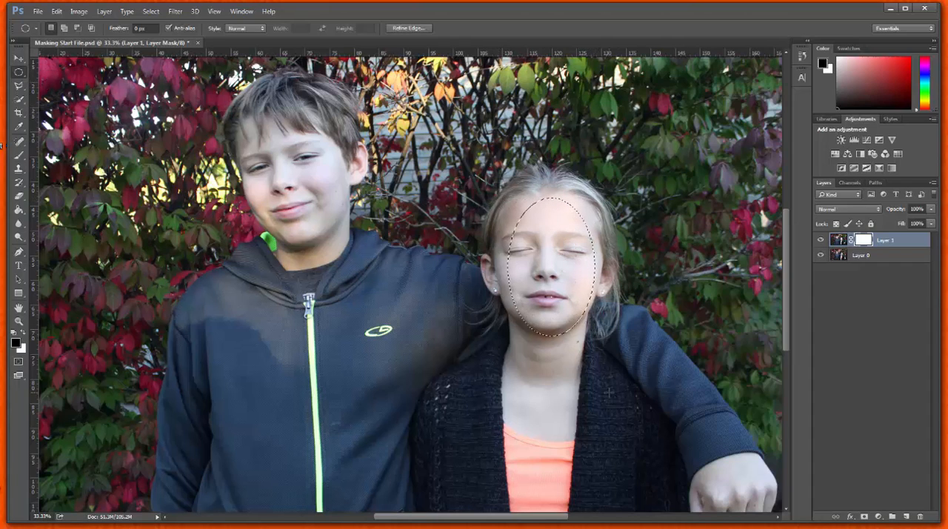
left_click(18, 210)
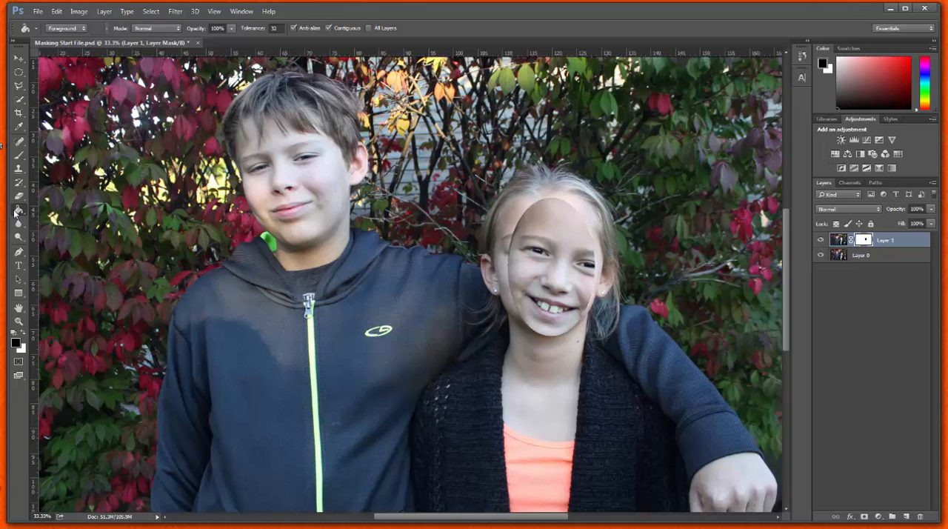
Paint black on Layer 1's mask with a size 200 soft brush around the girl's hair, face edges and ears.
left_click(18, 155)
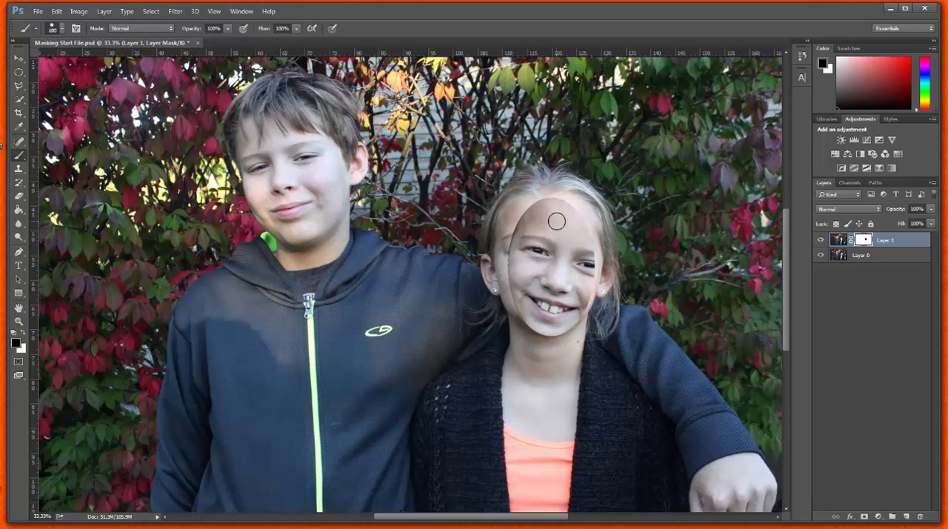
key("bracketleft")
left_click(14, 343)
left_click(488, 119)
mouse_move(569, 213)
left_mouse_down()
mouse_move(567, 184)
mouse_move(545, 204)
mouse_move(528, 194)
mouse_move(552, 211)
mouse_move(589, 195)
mouse_move(589, 221)
mouse_move(607, 213)
mouse_move(599, 230)
mouse_move(619, 219)
mouse_move(629, 247)
mouse_move(611, 251)
mouse_move(625, 265)
mouse_move(587, 312)
mouse_move(616, 311)
left_mouse_up()
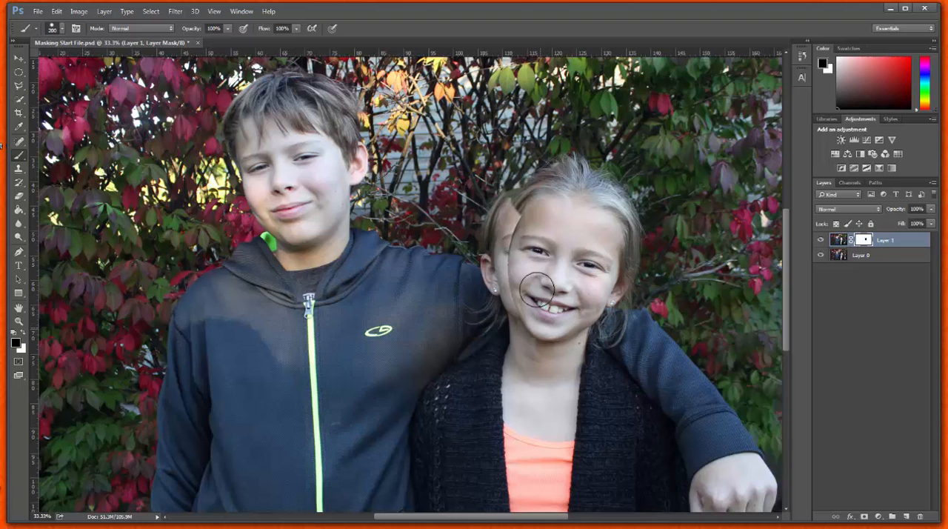
mouse_move(536, 289)
left_mouse_down()
mouse_move(514, 289)
mouse_move(523, 242)
mouse_move(552, 198)
mouse_move(519, 197)
mouse_move(516, 222)
left_mouse_up()
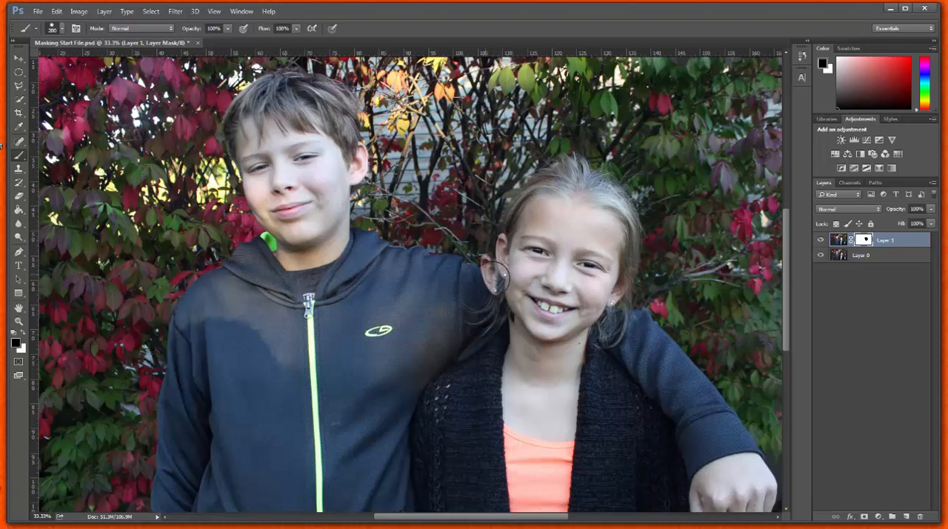
mouse_move(492, 276)
left_mouse_down()
mouse_move(499, 258)
mouse_move(499, 296)
left_mouse_up()
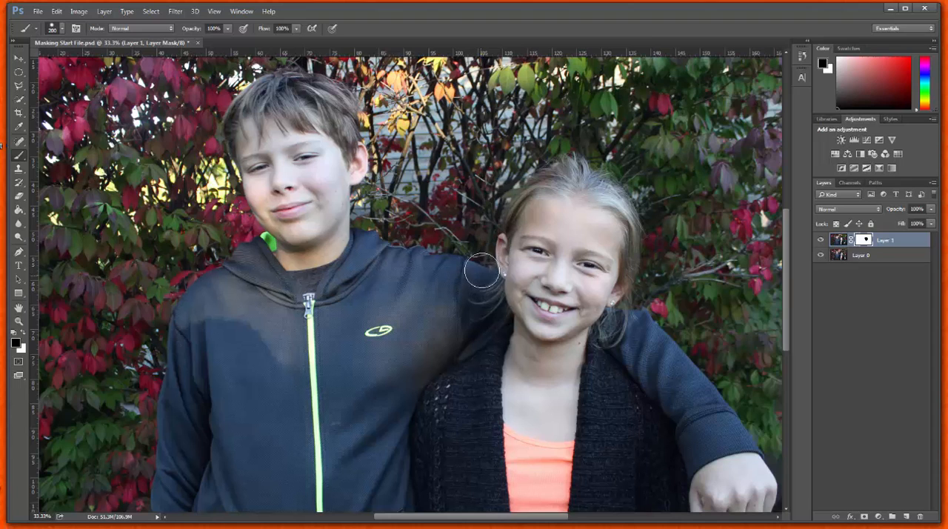
left_click_drag(482, 270, 467, 266)
Examine the masked area around the girl's head by hiding Layer 0 and showing it again.
key("ctrl+plus")
key("ctrl+plus")
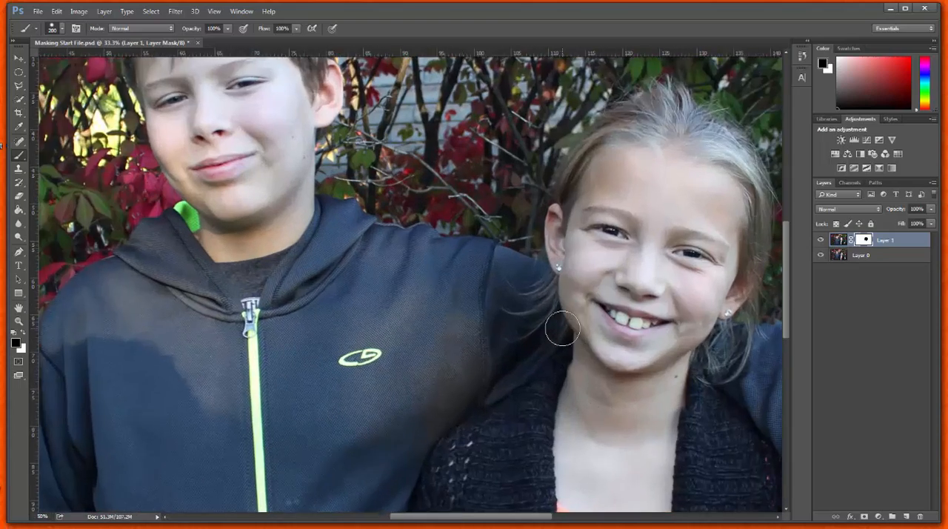
left_click_drag(504, 523, 544, 523)
left_click_drag(787, 290, 787, 312)
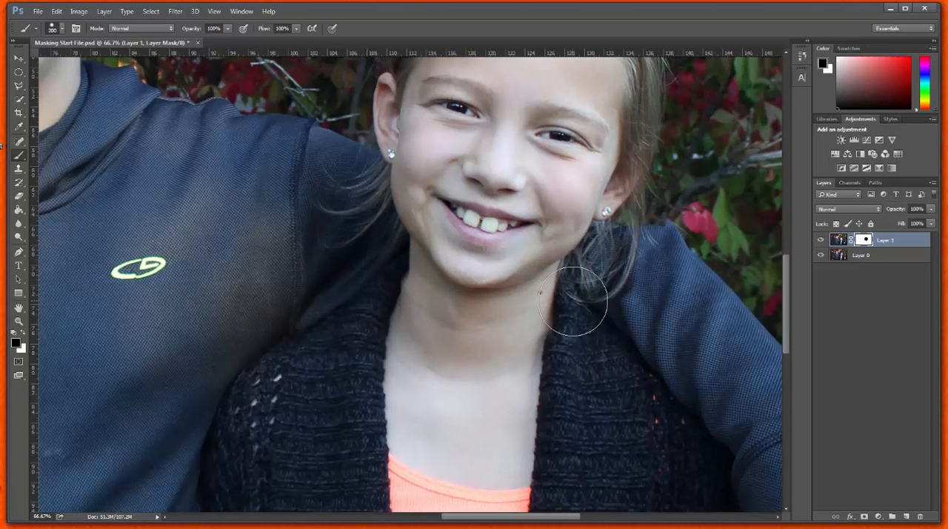
left_click(819, 256)
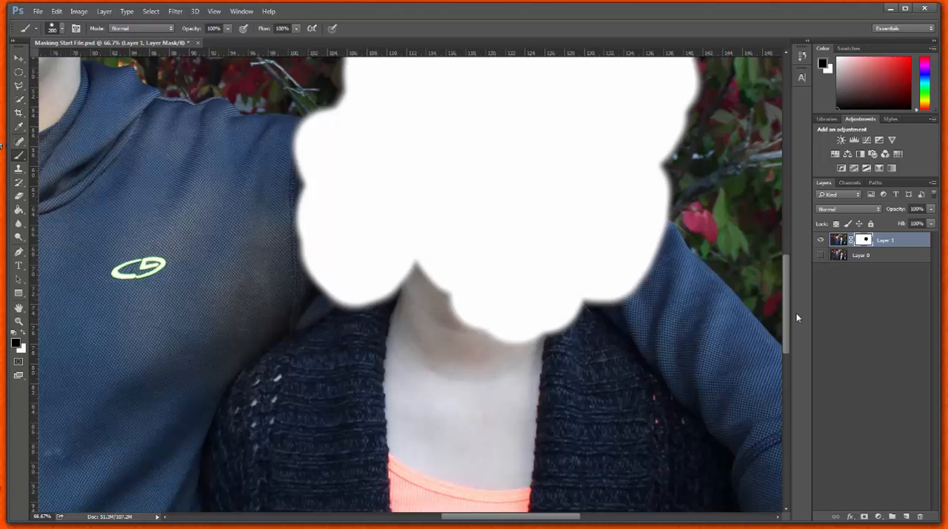
mouse_move(788, 325)
left_mouse_down()
mouse_move(786, 276)
mouse_move(791, 314)
left_mouse_up()
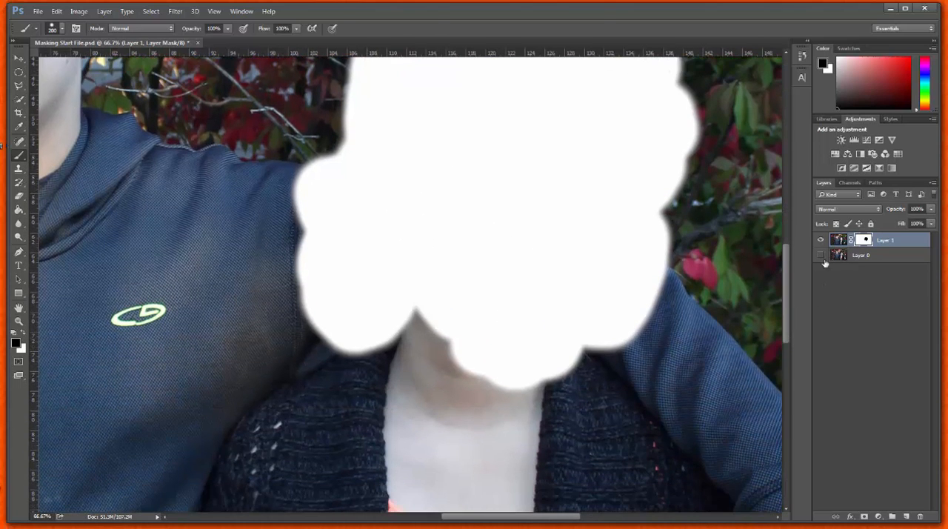
left_click(820, 255)
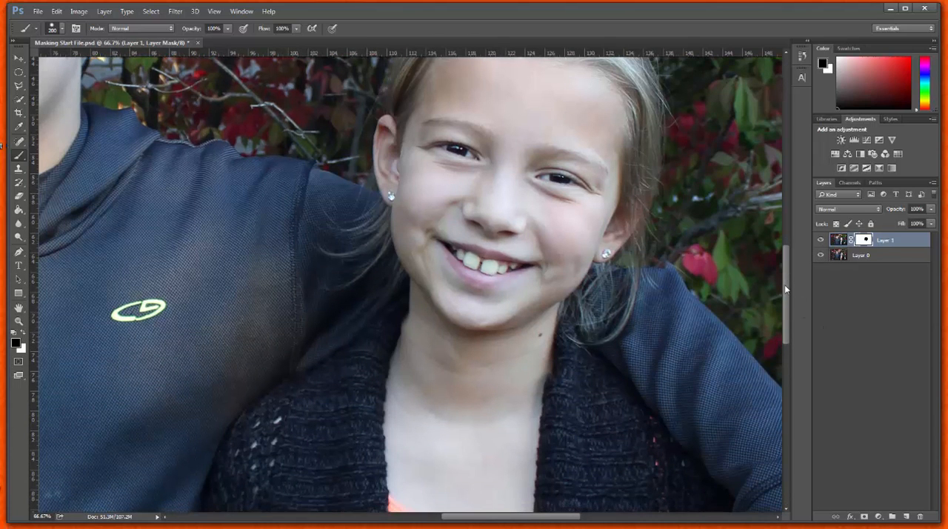
Paint black on Layer 1's mask over the girl's neck, sweater opening and orange top down to the photo's lower edge.
left_click_drag(784, 285, 785, 313)
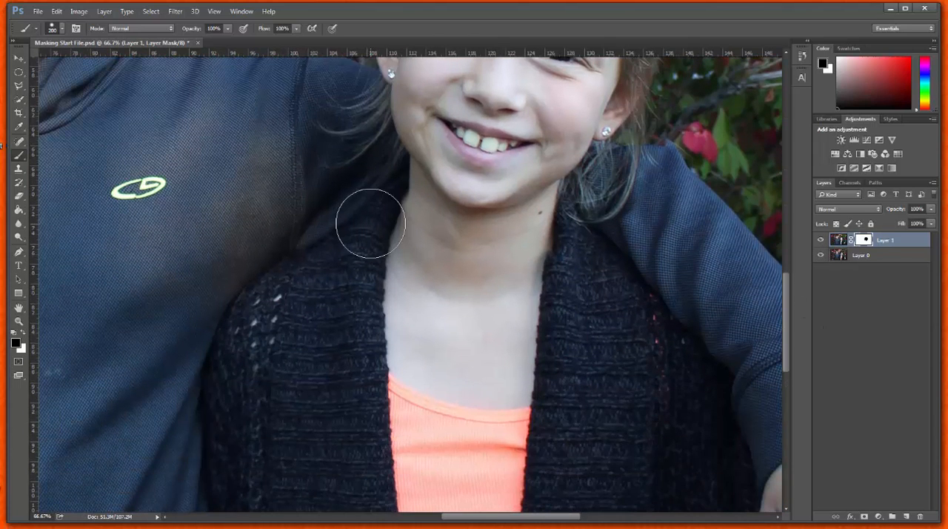
mouse_move(412, 208)
left_mouse_down()
mouse_move(410, 231)
mouse_move(419, 208)
mouse_move(414, 250)
mouse_move(405, 245)
mouse_move(434, 244)
mouse_move(453, 226)
mouse_move(516, 263)
mouse_move(500, 286)
mouse_move(538, 239)
mouse_move(537, 261)
mouse_move(553, 204)
mouse_move(527, 379)
mouse_move(524, 332)
mouse_move(519, 377)
mouse_move(504, 398)
mouse_move(446, 386)
mouse_move(407, 310)
mouse_move(403, 381)
mouse_move(409, 316)
mouse_move(387, 374)
mouse_move(398, 447)
mouse_move(379, 342)
mouse_move(358, 352)
mouse_move(398, 484)
mouse_move(506, 492)
mouse_move(503, 443)
mouse_move(528, 435)
mouse_move(453, 417)
mouse_move(560, 370)
mouse_move(577, 288)
mouse_move(575, 352)
mouse_move(577, 263)
mouse_move(593, 314)
mouse_move(561, 487)
mouse_move(414, 484)
mouse_move(382, 373)
mouse_move(552, 401)
left_mouse_up()
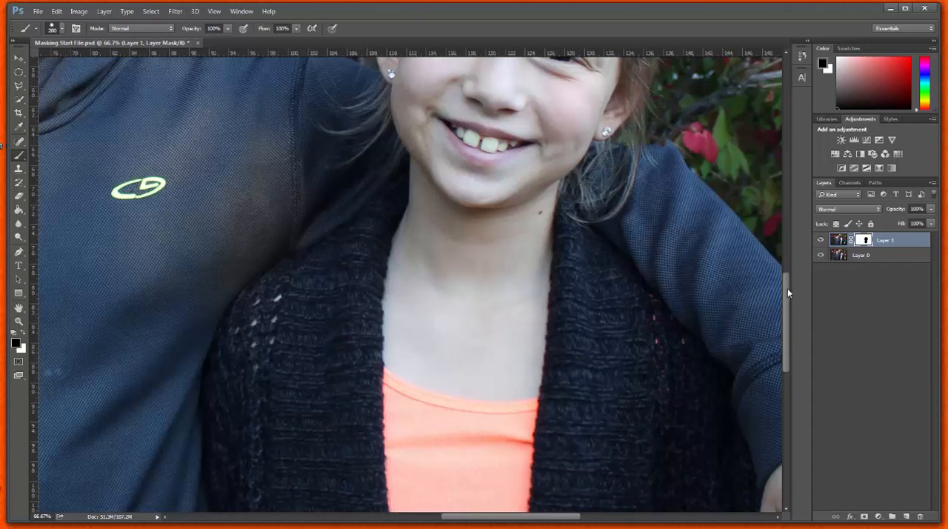
left_click_drag(787, 288, 786, 355)
mouse_move(508, 205)
left_mouse_down()
mouse_move(500, 399)
mouse_move(489, 432)
mouse_move(465, 374)
mouse_move(445, 224)
mouse_move(421, 284)
mouse_move(407, 426)
mouse_move(394, 435)
mouse_move(366, 212)
left_mouse_up()
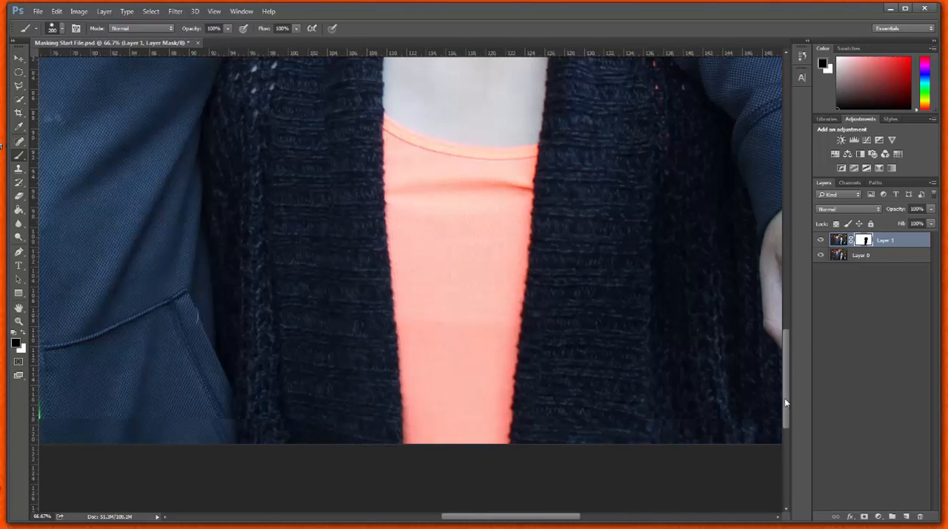
Paint white on Layer 1's mask with a size 100 brush along the boy's sleeve beside the girl's ear and hair.
left_click_drag(787, 402, 786, 324)
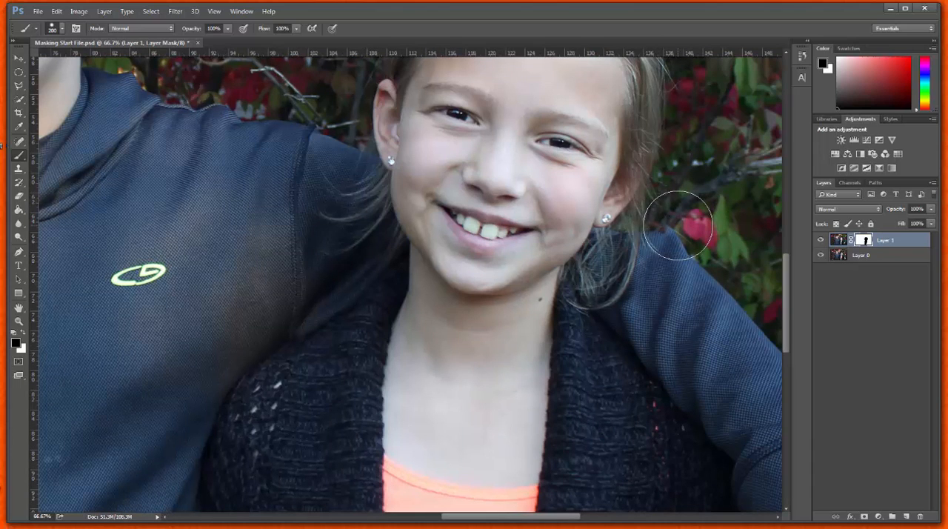
key("ctrl+plus")
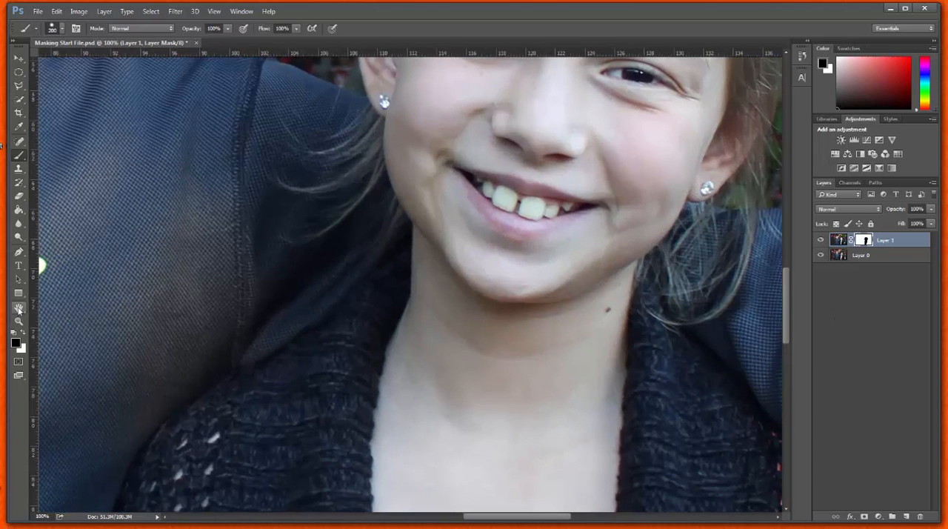
left_click(19, 308)
left_click_drag(672, 262, 503, 294)
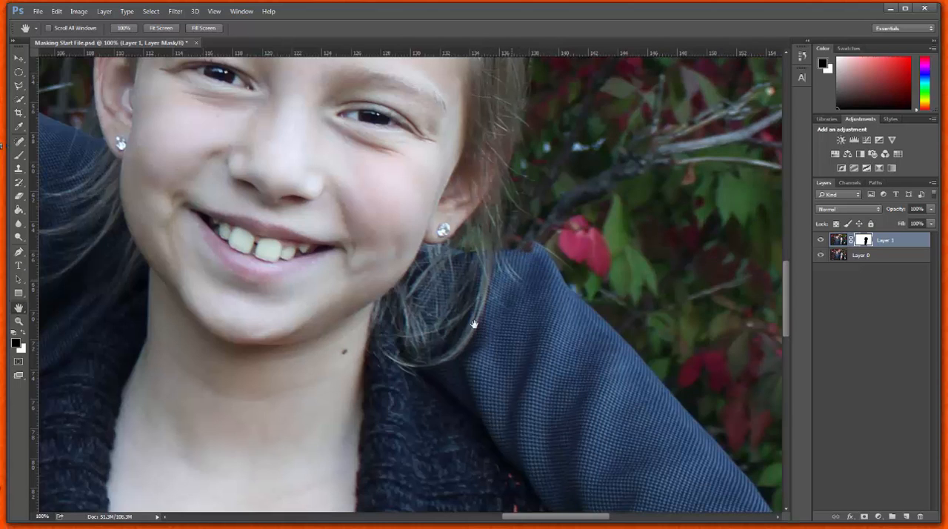
left_click(23, 334)
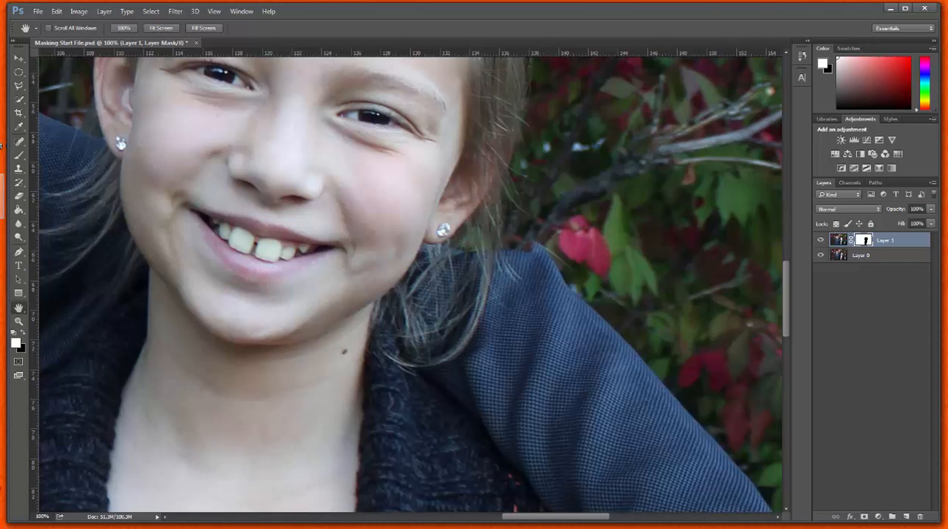
left_click(18, 155)
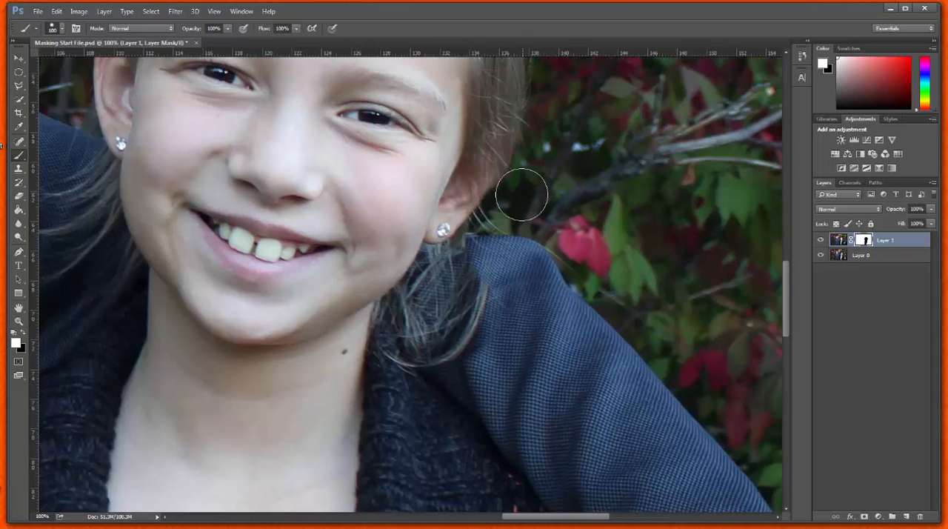
mouse_move(479, 254)
left_mouse_down()
mouse_move(480, 281)
mouse_move(475, 328)
mouse_move(444, 363)
mouse_move(423, 353)
mouse_move(411, 370)
mouse_move(392, 367)
mouse_move(410, 358)
mouse_move(456, 287)
mouse_move(424, 316)
mouse_move(435, 264)
mouse_move(428, 290)
mouse_move(394, 319)
mouse_move(387, 342)
left_mouse_up()
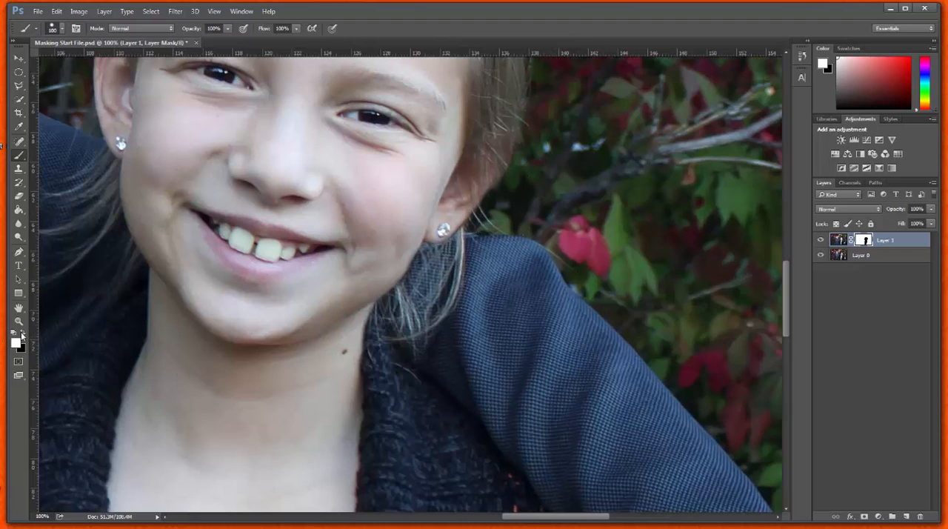
Paint black on Layer 1's mask with a smaller brush over the loose hair strands below the girl's ear and across the boy's shoulder.
left_click(22, 334)
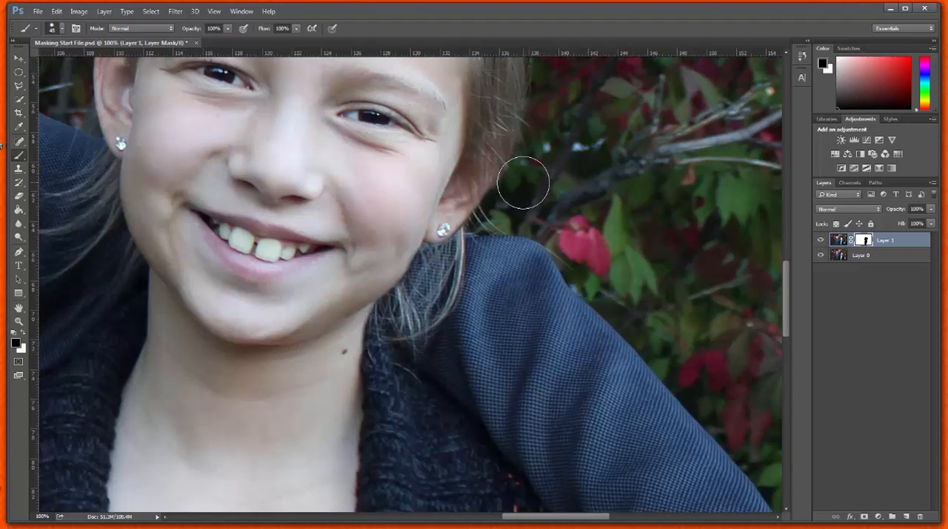
key("bracketleft")
key("bracketleft")
key("bracketleft")
key("bracketleft")
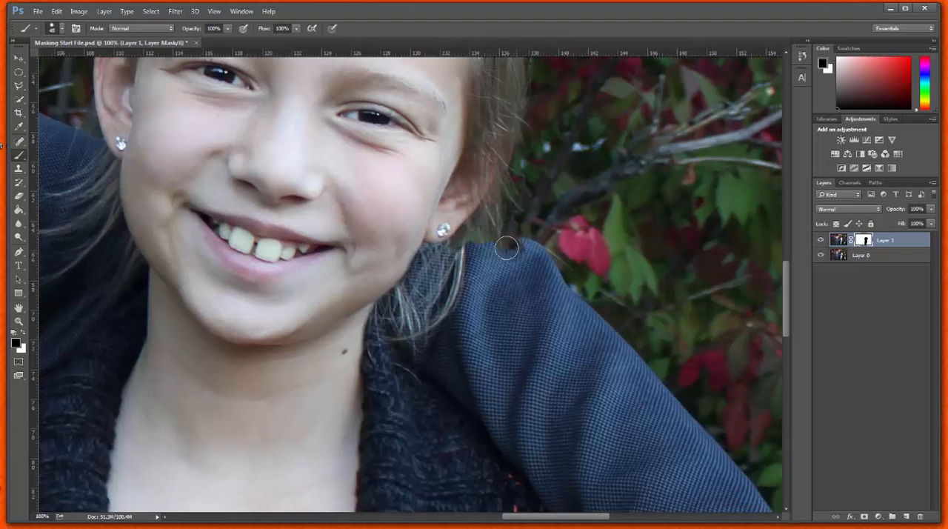
mouse_move(506, 248)
left_mouse_down()
mouse_move(480, 262)
mouse_move(478, 279)
mouse_move(516, 285)
left_mouse_up()
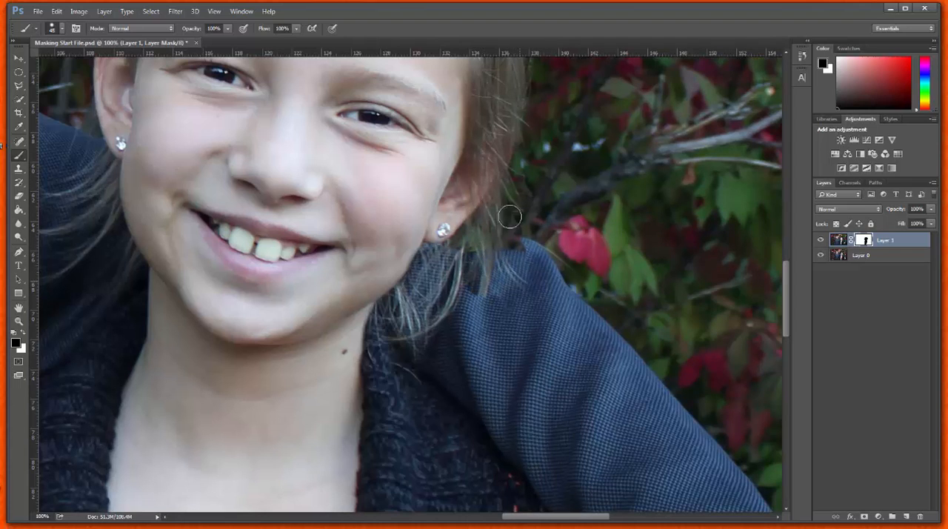
mouse_move(510, 217)
left_mouse_down()
mouse_move(525, 275)
mouse_move(541, 253)
mouse_move(532, 319)
mouse_move(479, 315)
mouse_move(488, 266)
mouse_move(471, 240)
mouse_move(439, 320)
mouse_move(462, 341)
mouse_move(441, 374)
mouse_move(465, 363)
mouse_move(507, 295)
mouse_move(502, 332)
mouse_move(463, 368)
mouse_move(503, 340)
mouse_move(492, 361)
mouse_move(528, 319)
mouse_move(461, 394)
mouse_move(415, 366)
left_mouse_up()
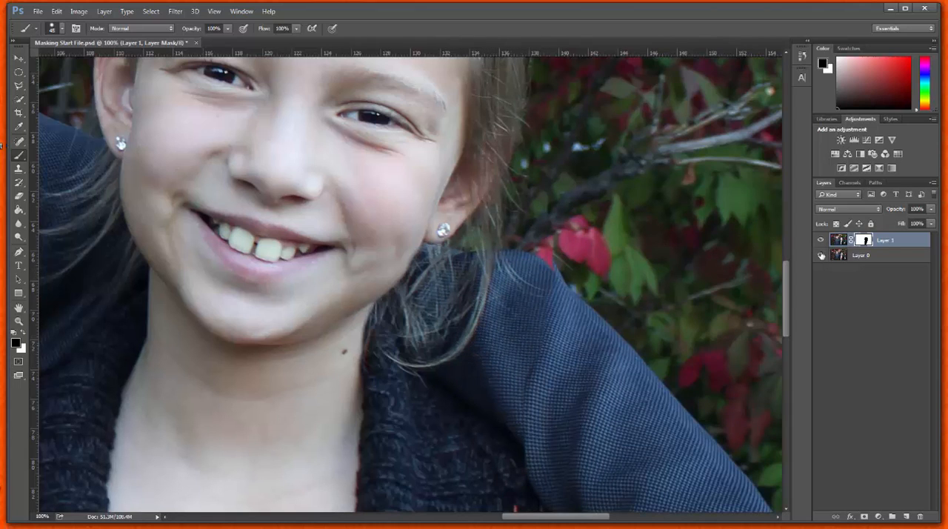
Examine the mask coverage and the whole composite by hiding and showing Layer 0 and Layer 1 in turn.
left_click(820, 255)
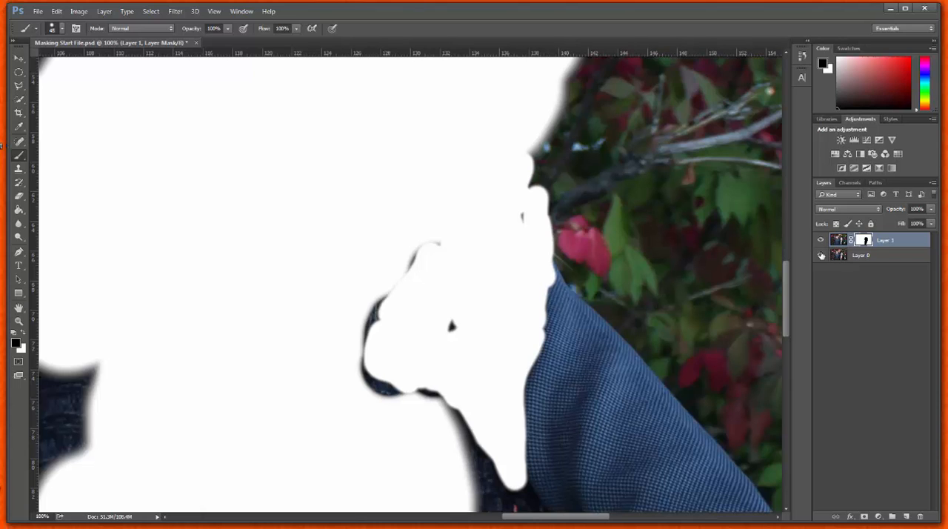
left_click(821, 255)
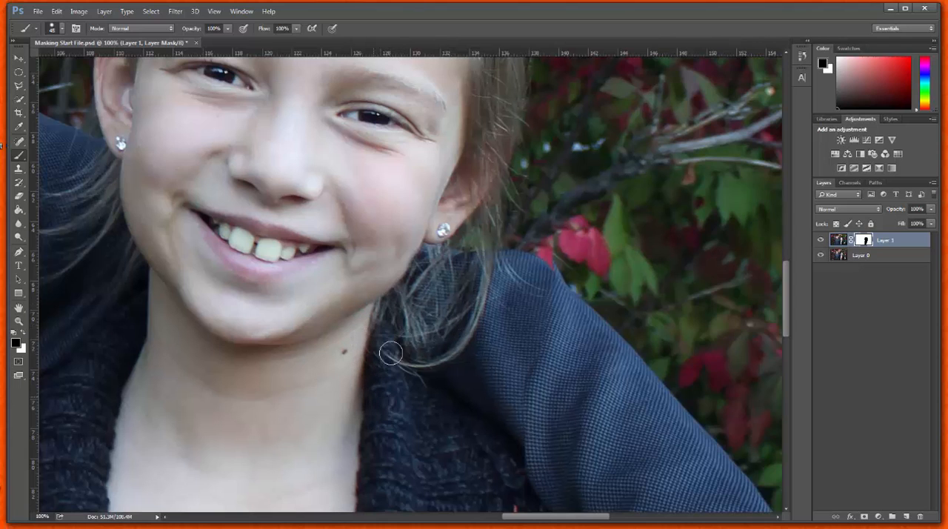
key("ctrl+0")
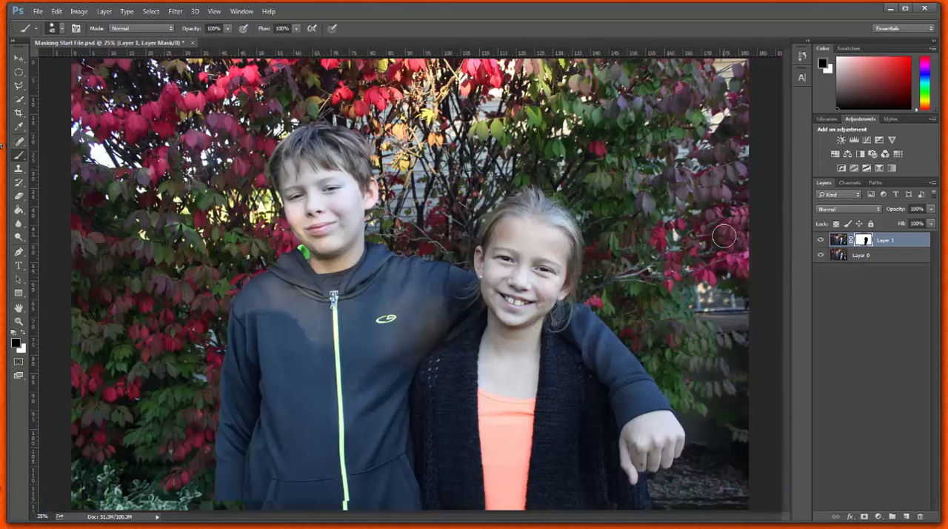
left_click(821, 254)
left_click(820, 255)
left_click(820, 239)
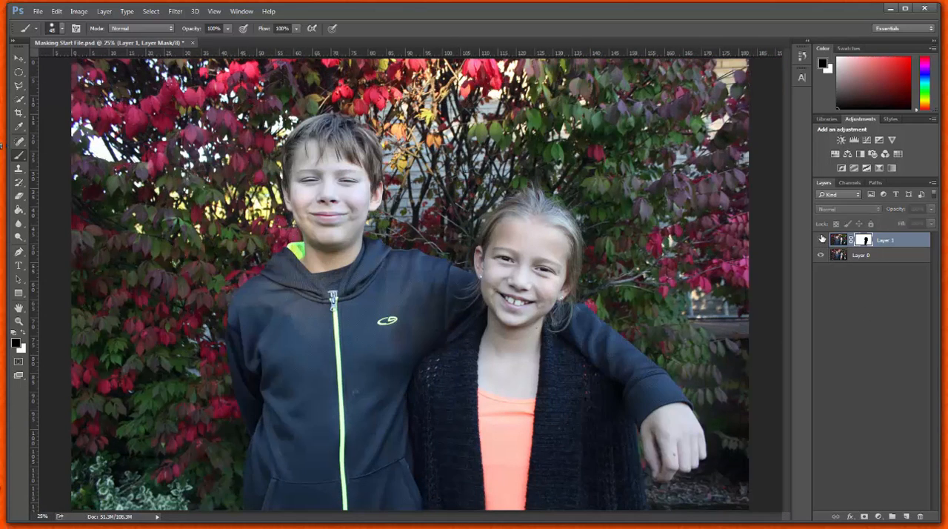
left_click(821, 239)
left_click(821, 238)
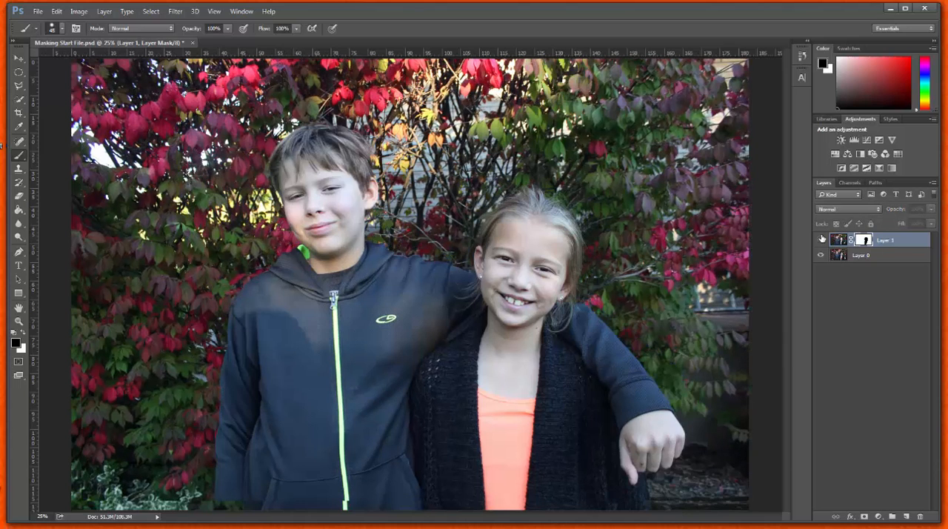
left_click(821, 238)
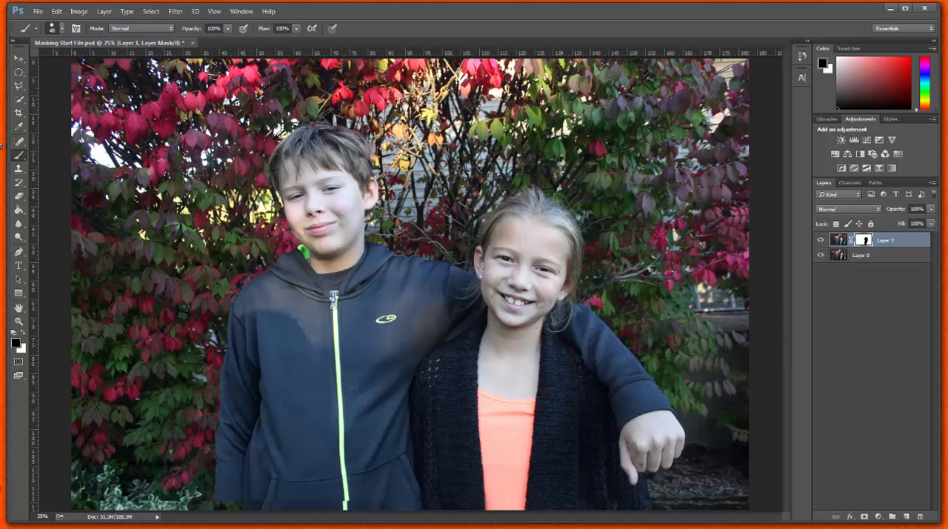
Crop the photo at the 2:3 (4:6) ratio, trimming a narrow strip off all its outer edges.
key("ctrl+minus")
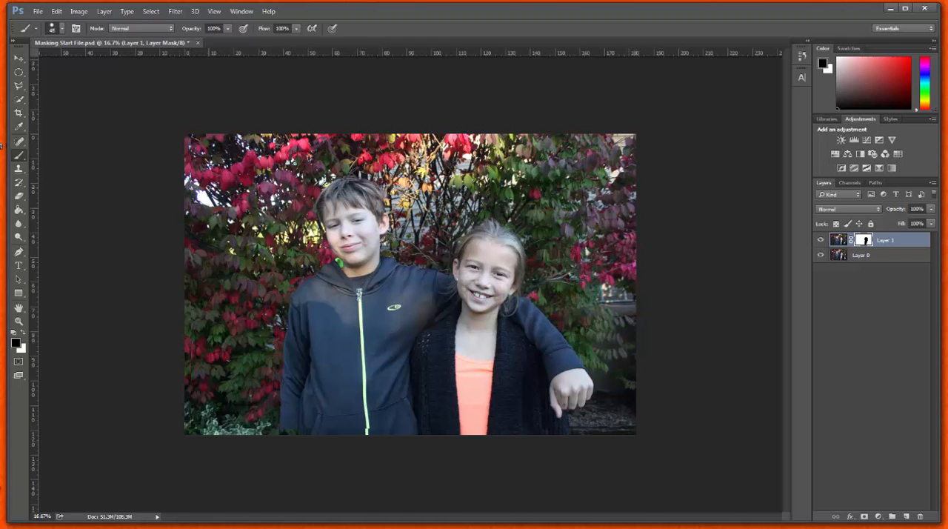
left_click(19, 112)
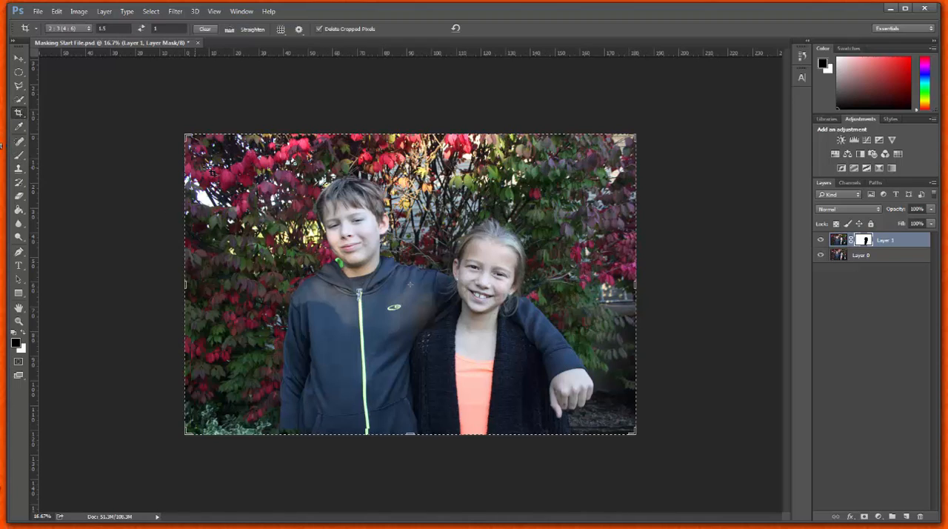
left_click_drag(189, 137, 204, 153)
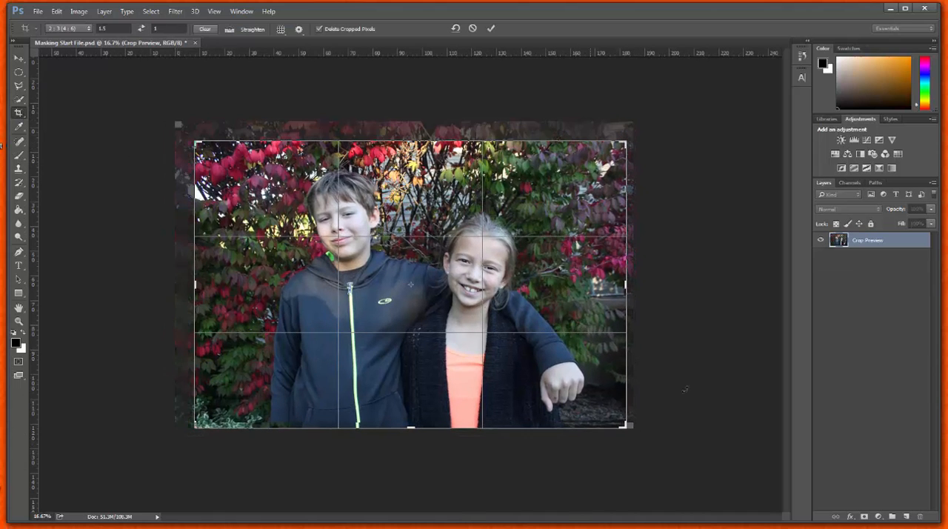
left_click_drag(626, 426, 629, 425)
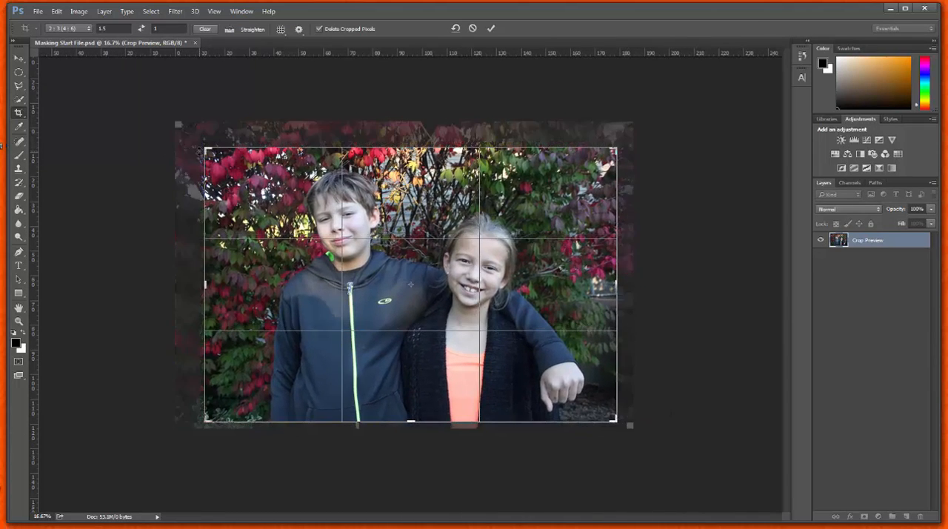
key("Return")
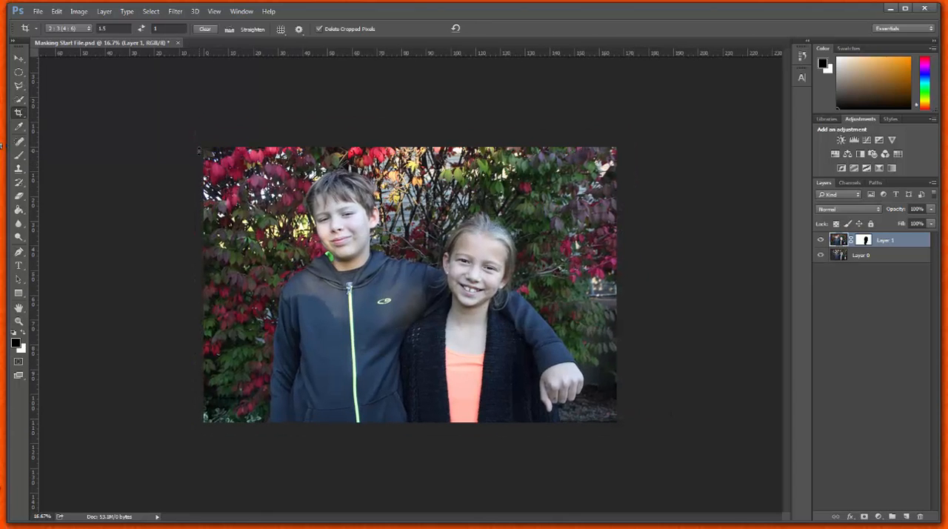